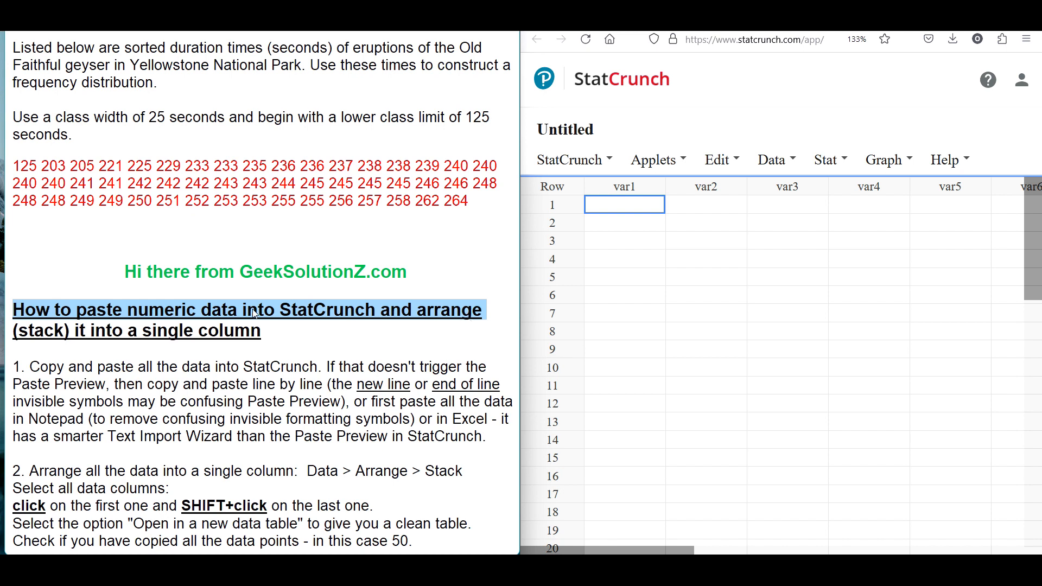
Step: Copy the complete list of red eruption duration values, from 125 through 264, out of the problem text
drag(13, 329, 221, 331)
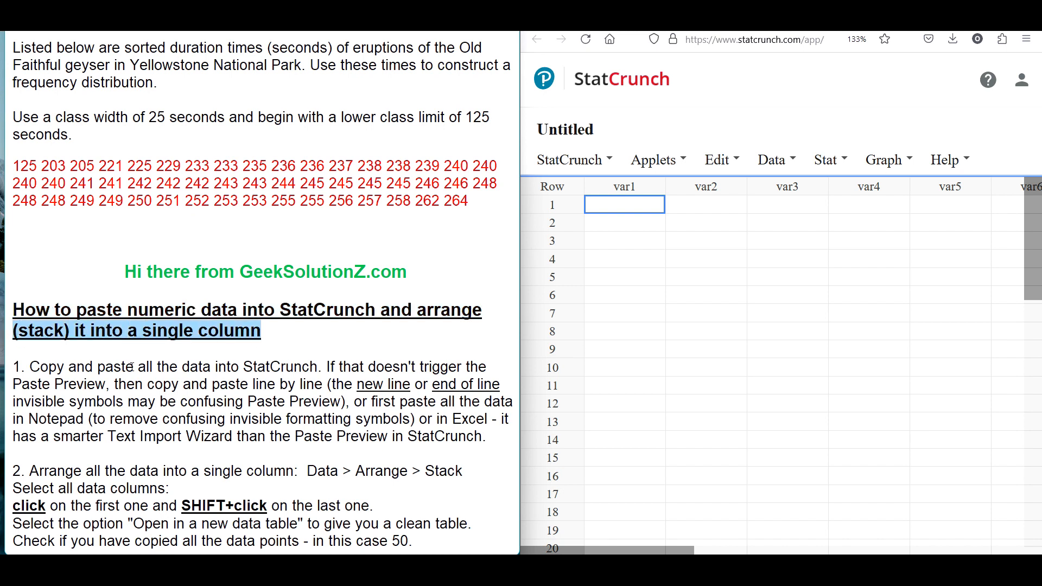
drag(31, 367, 298, 370)
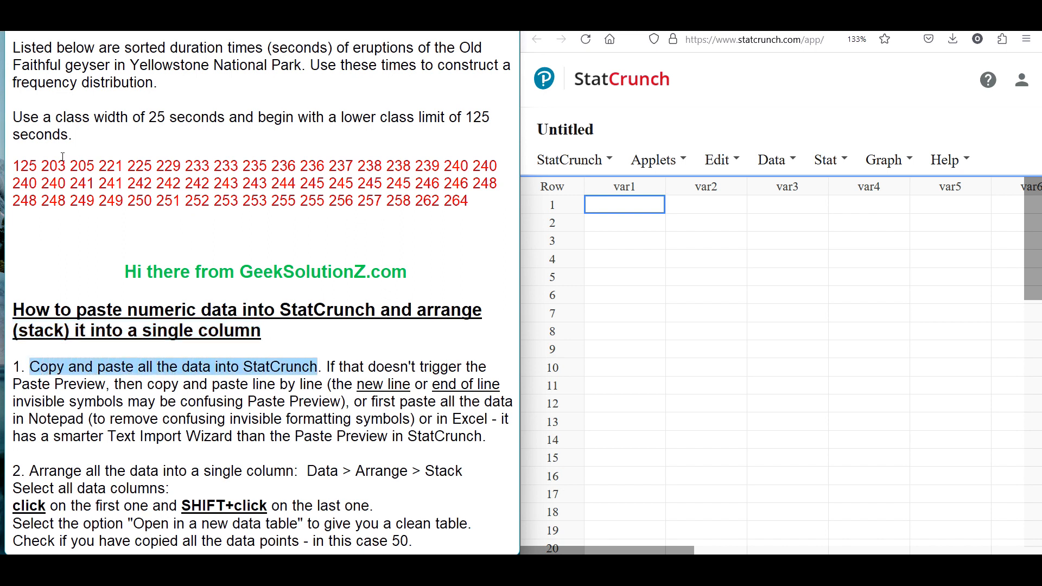
drag(15, 164, 467, 200)
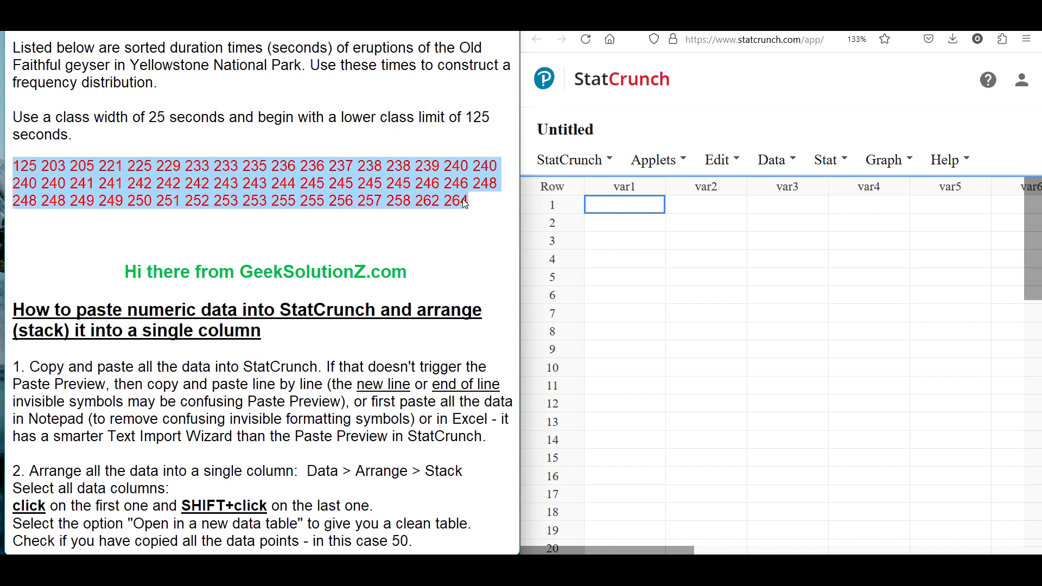
right_click(465, 203)
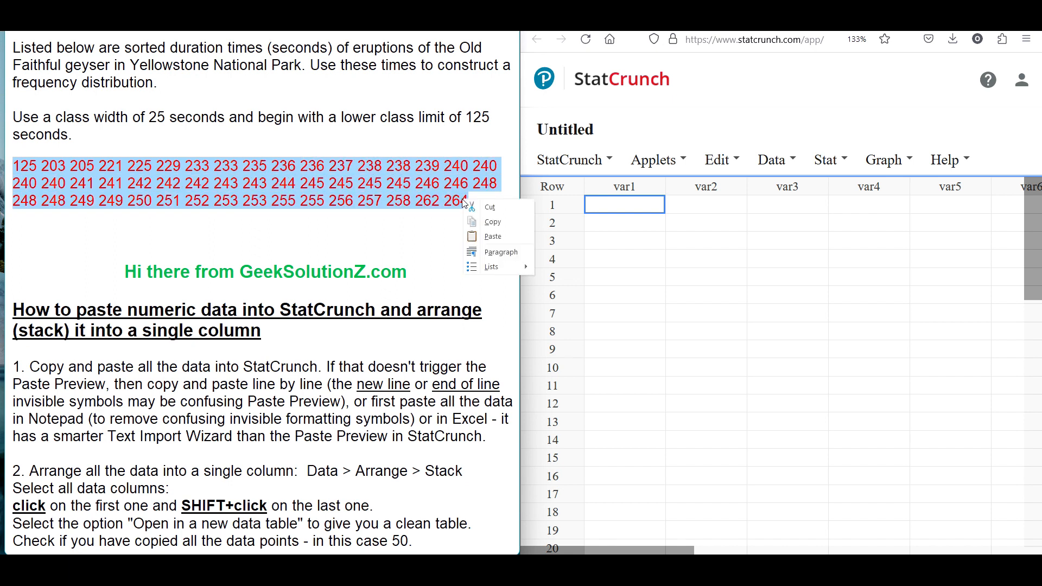
click(493, 222)
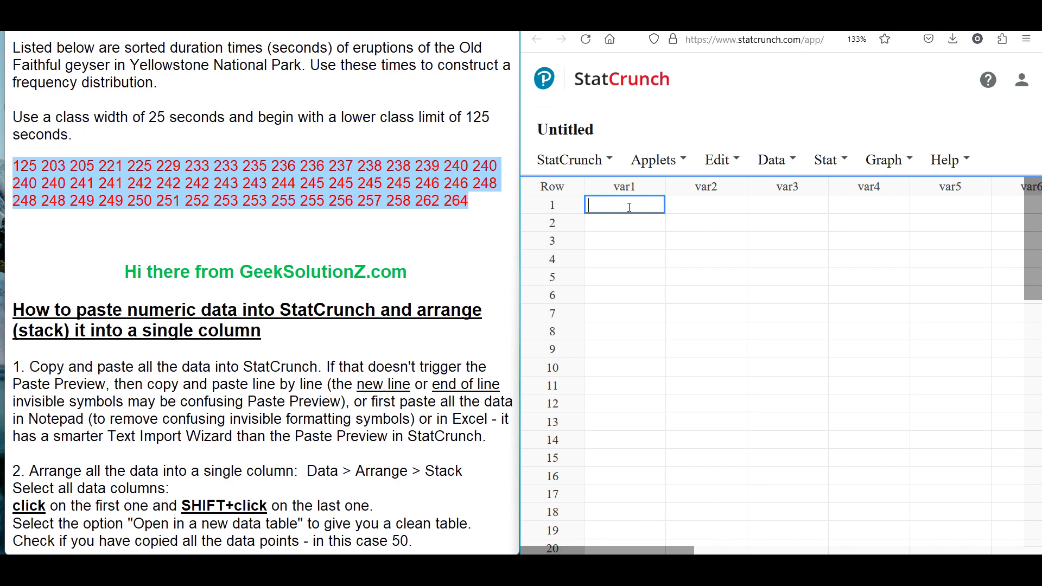
Step: Paste the copied durations into row 1 of var1 and move the Paste Preview dialog clear of that column
click(718, 161)
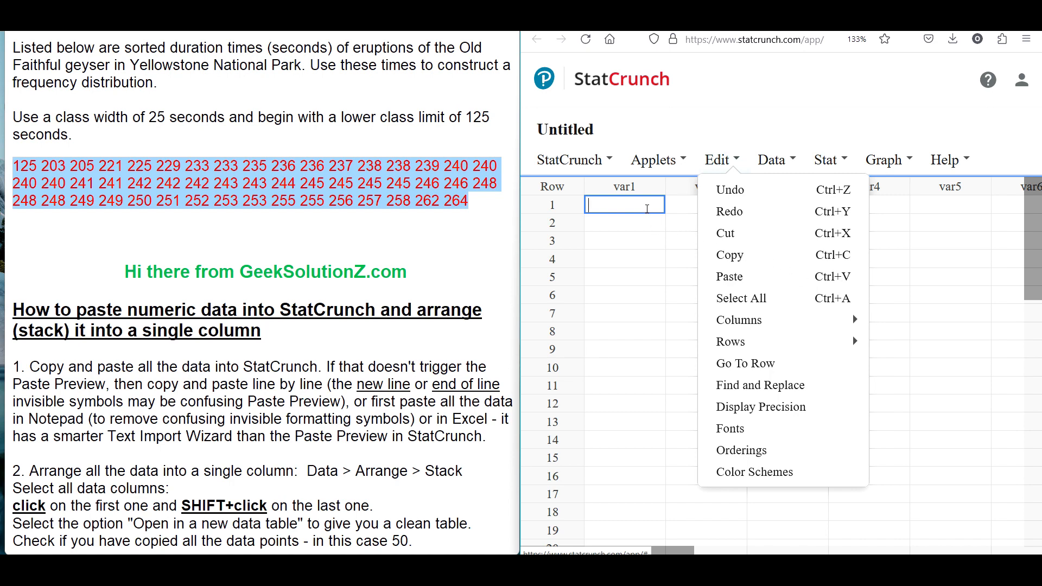
click(630, 203)
key(ctrl+v)
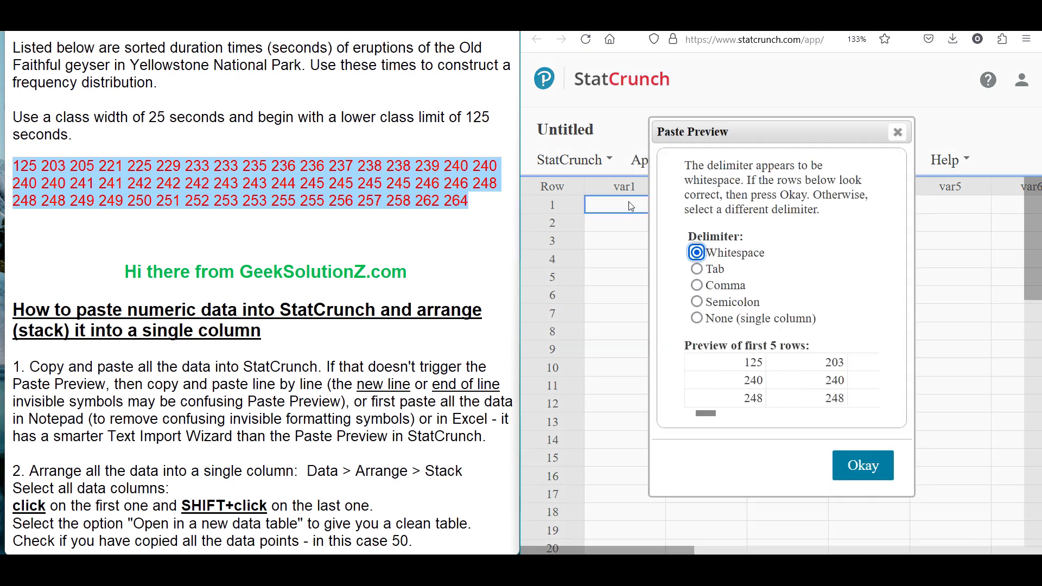
drag(726, 135, 764, 192)
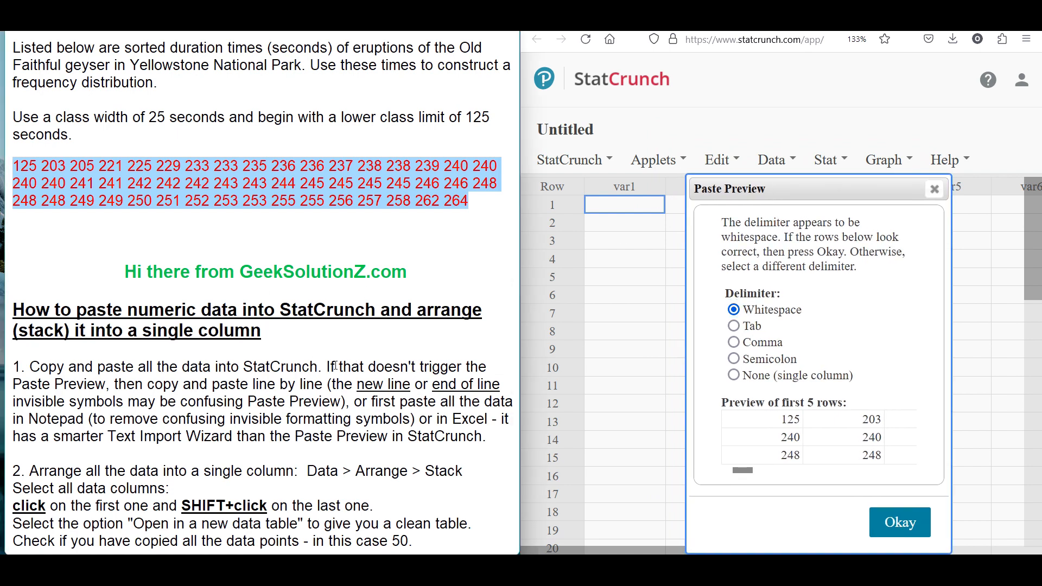
Step: Read the instruction 1 notes on alternative ways to paste the data if Paste Preview is not triggered
drag(326, 367, 480, 369)
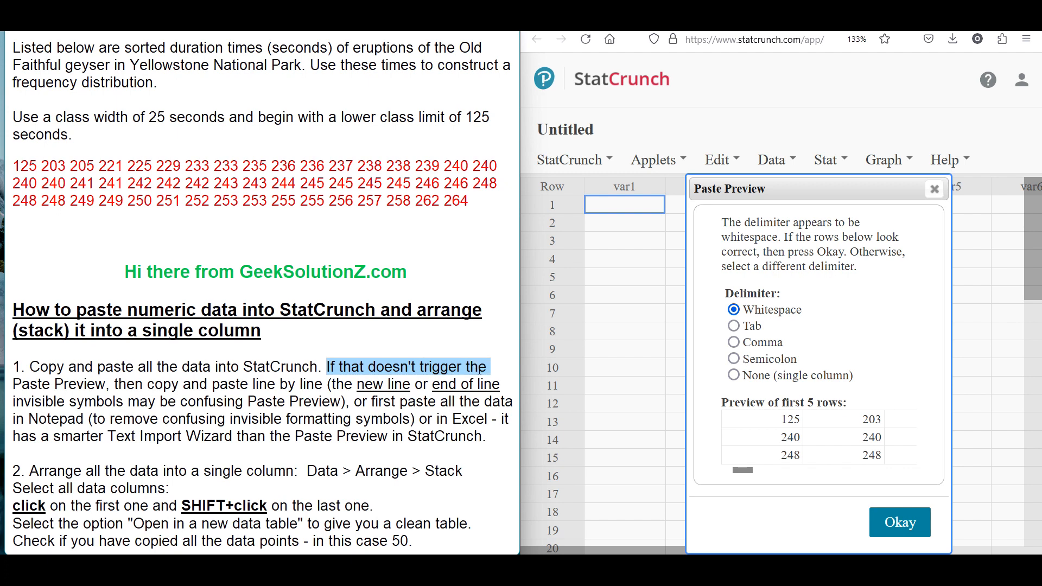
drag(13, 384, 484, 388)
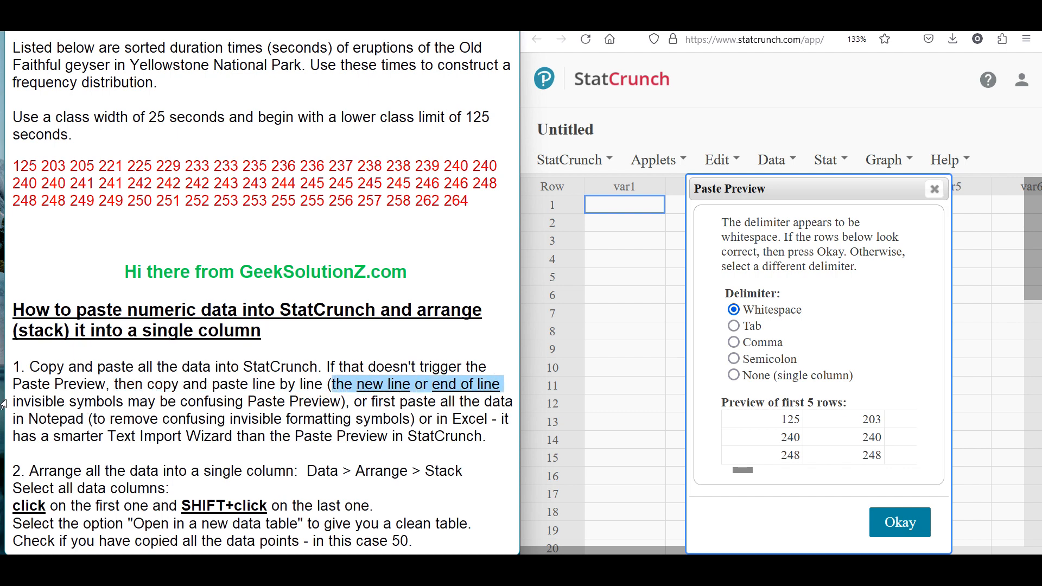
drag(14, 402, 313, 403)
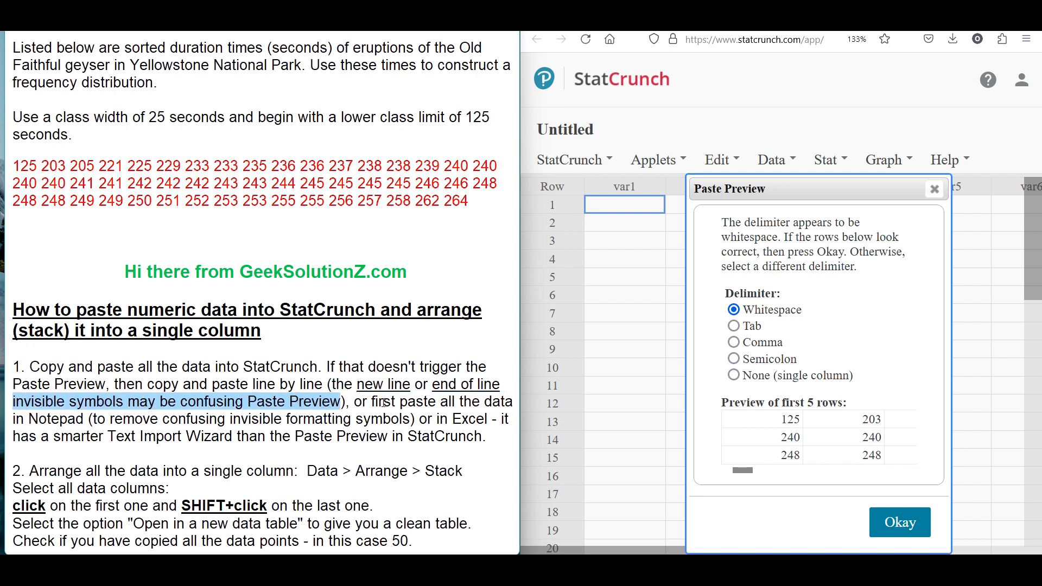
drag(354, 402, 496, 402)
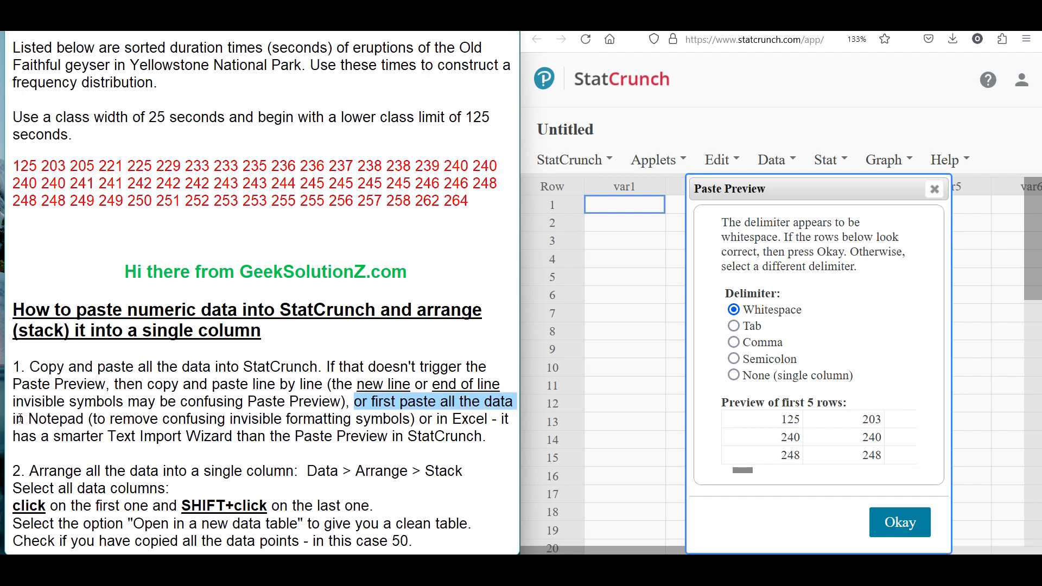
drag(14, 419, 508, 421)
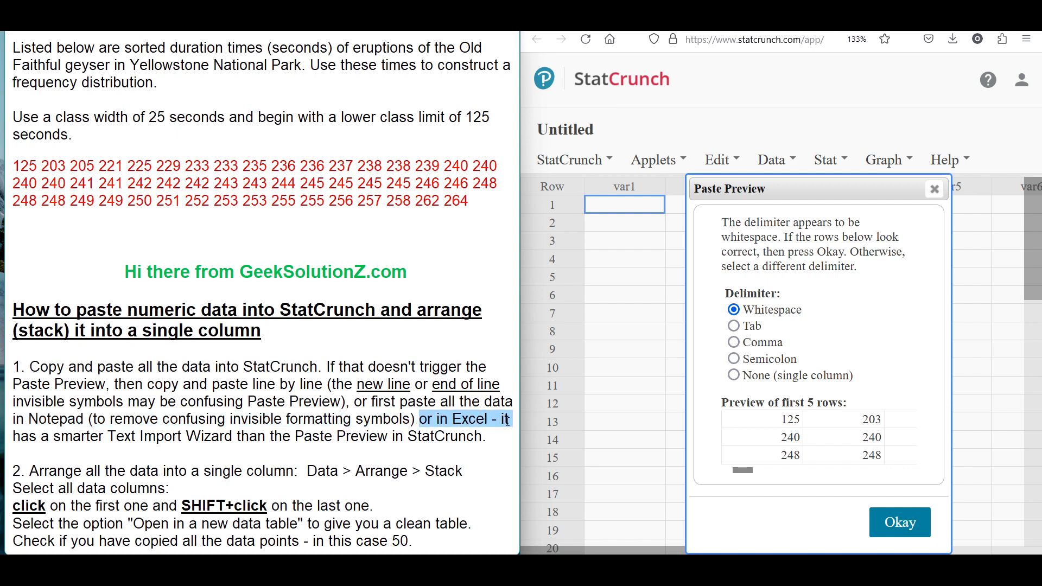
drag(14, 435, 457, 438)
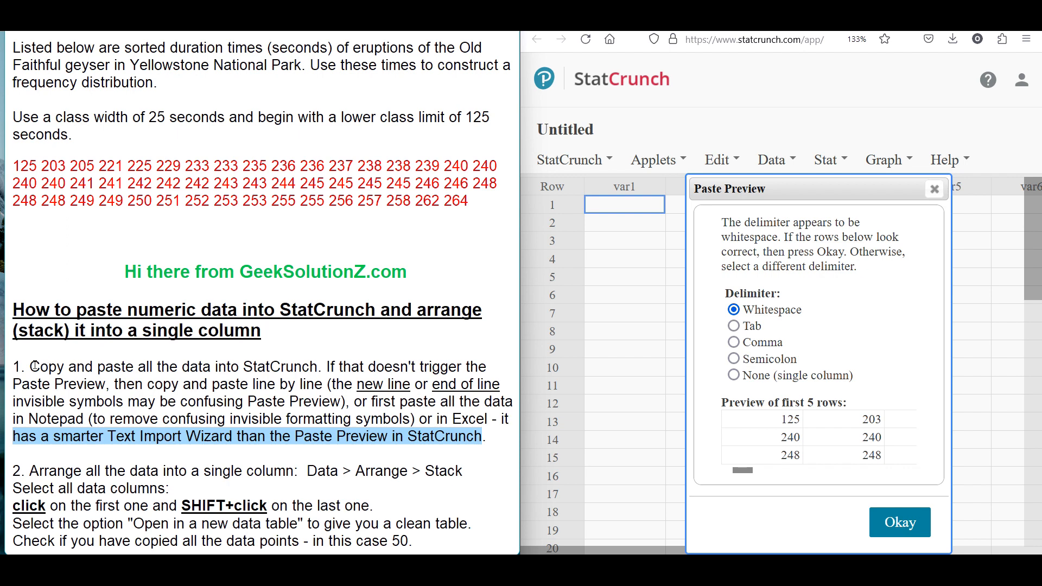
drag(30, 366, 292, 371)
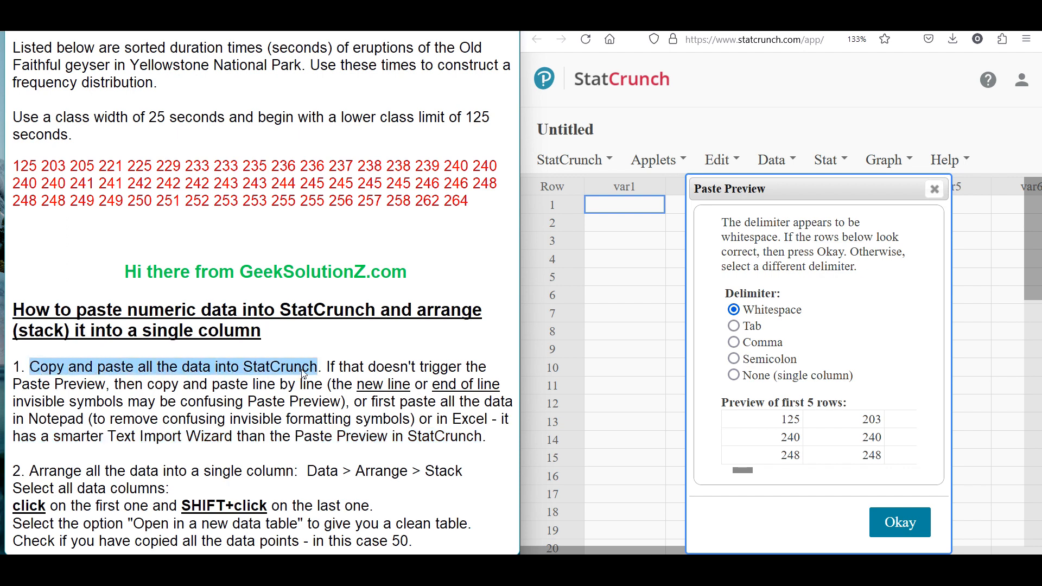
Step: Compare the delimiter options in Paste Preview, keep Whitespace, check the preview's last columns and accept the paste
click(734, 326)
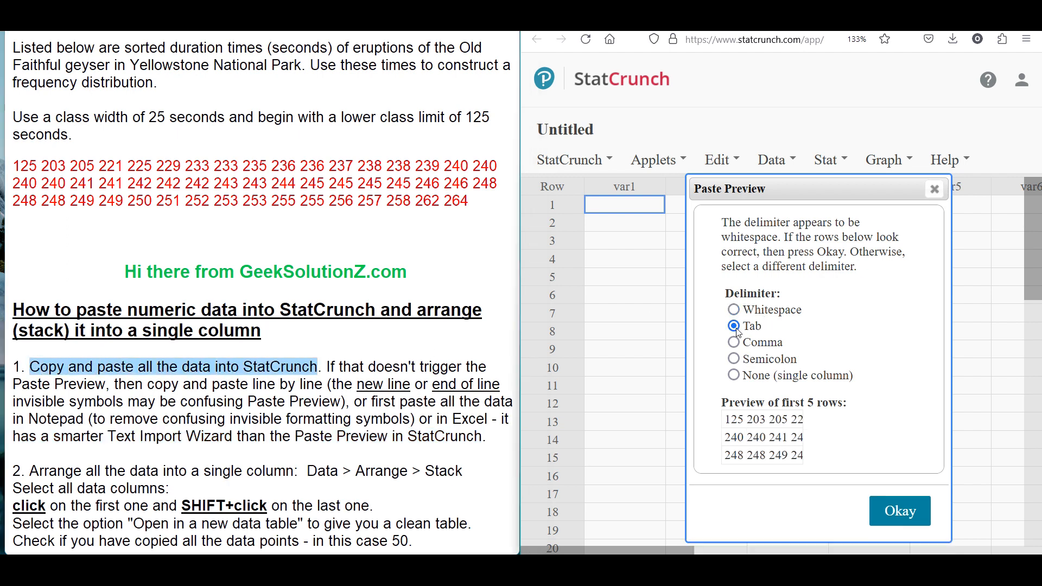
click(735, 342)
click(734, 359)
click(734, 375)
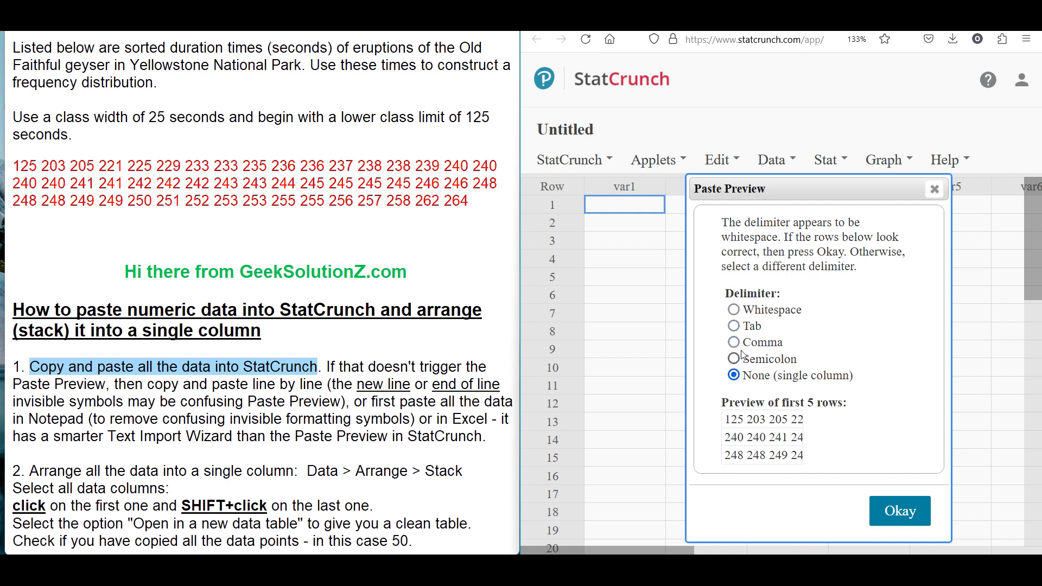
click(734, 310)
drag(745, 470, 905, 469)
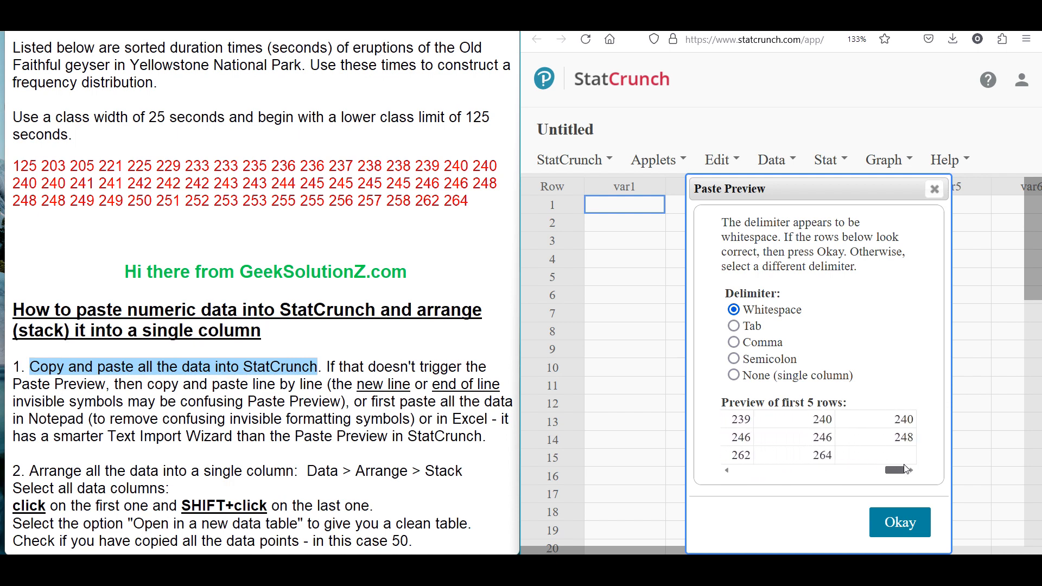
click(903, 522)
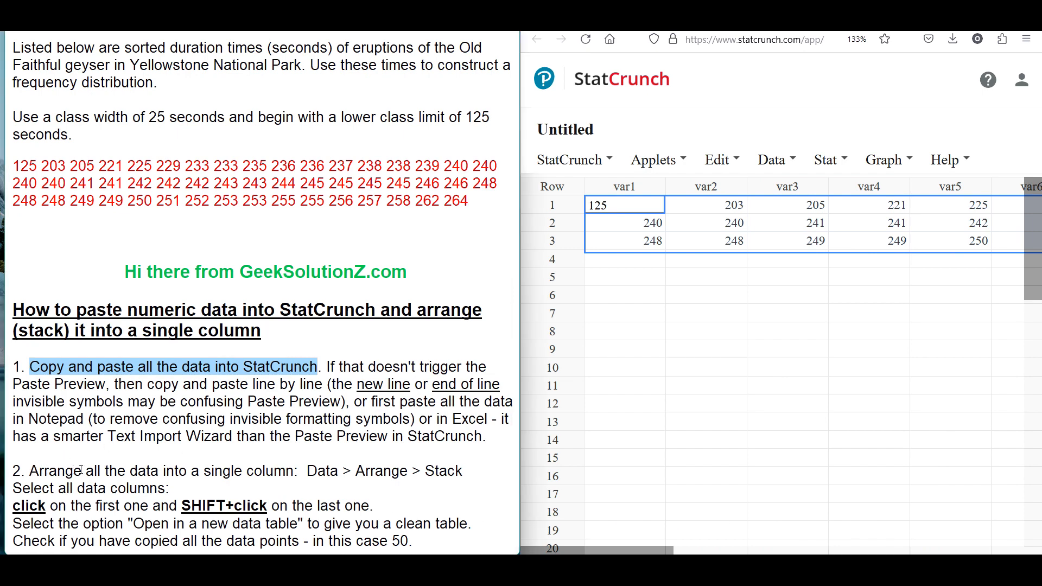
Step: Open the Stack Columns dialog for arranging the pasted data into a single column
drag(28, 472, 264, 471)
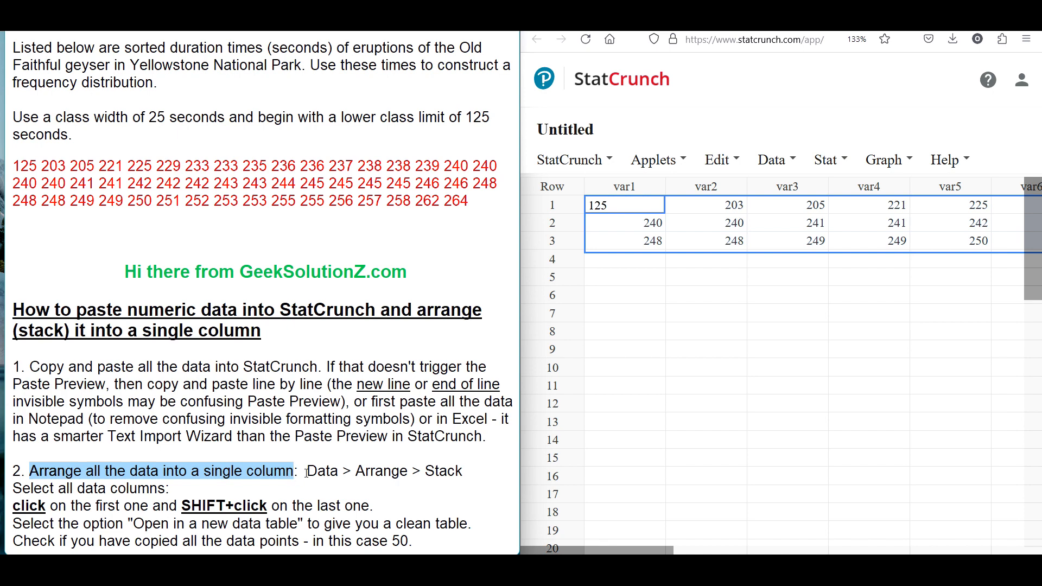
drag(308, 471, 446, 472)
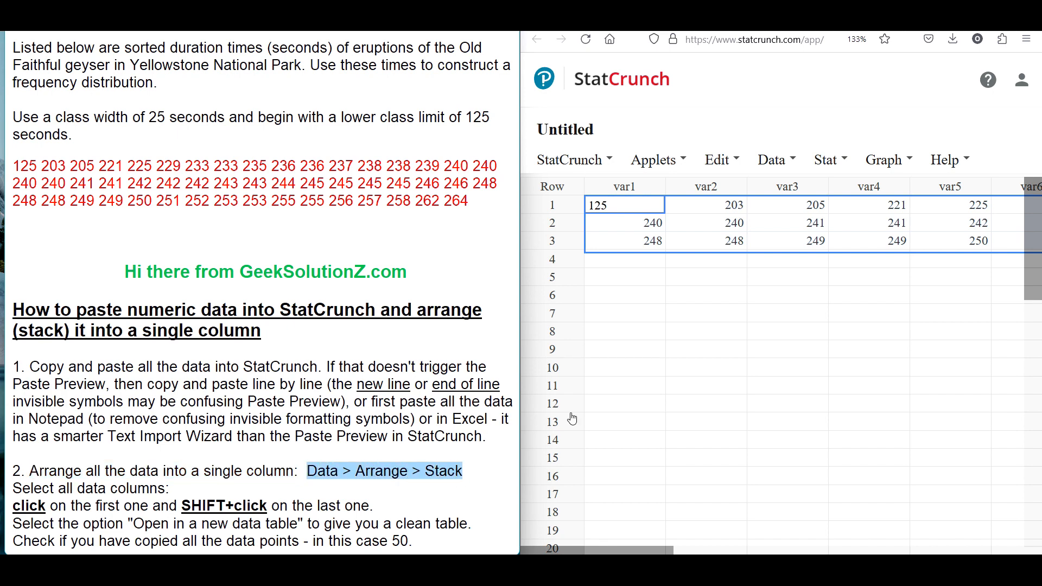
click(777, 164)
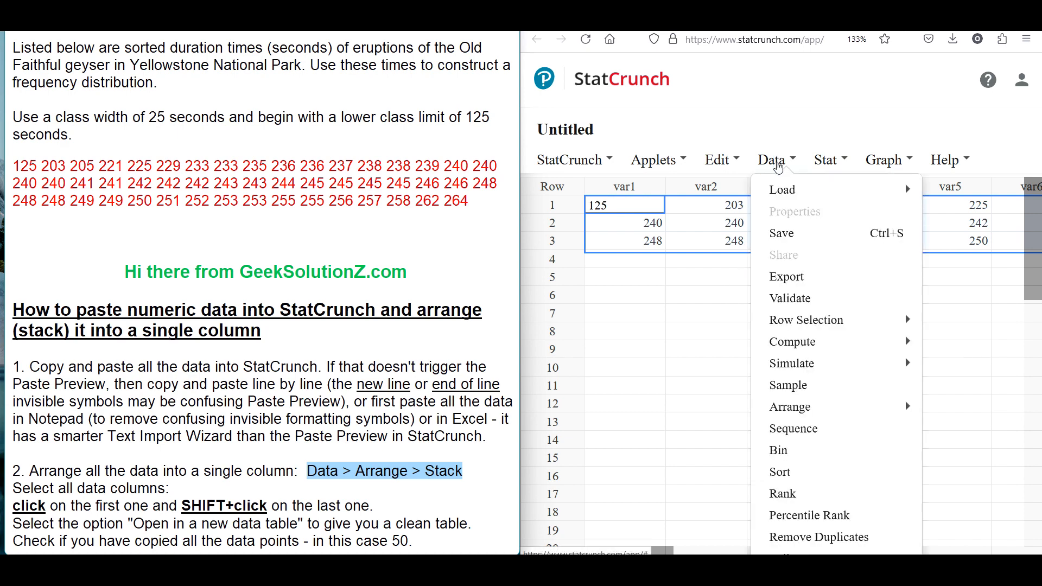
mouse_move(801, 408)
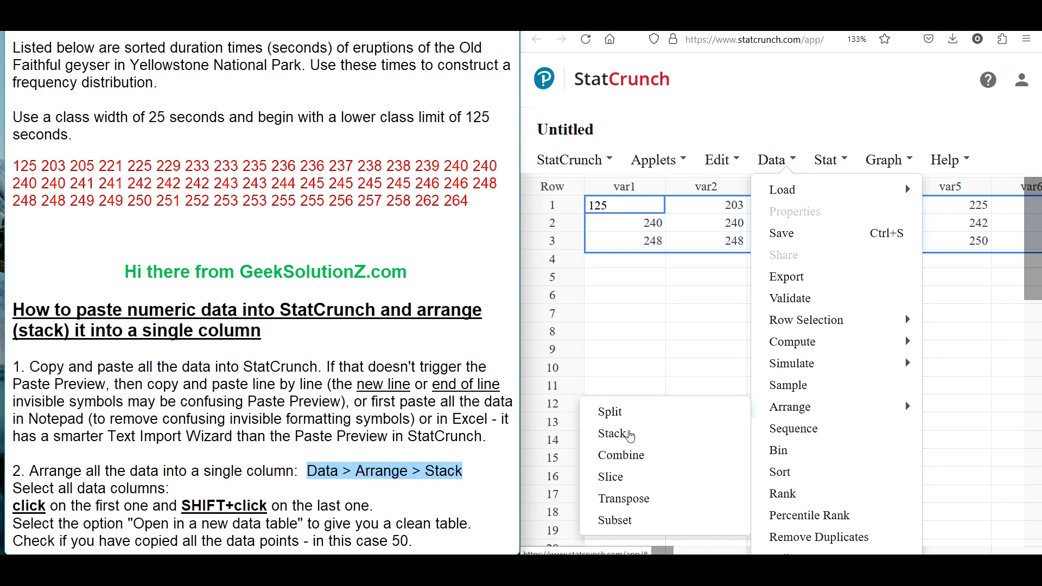
click(629, 434)
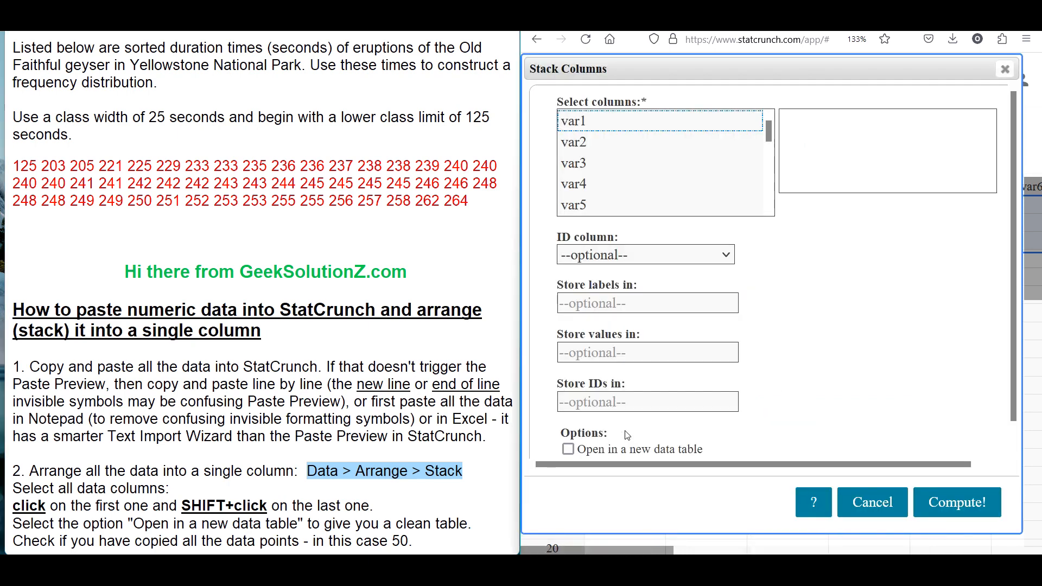
Step: Select all data columns from var1 through var17 as the columns to stack
click(17, 488)
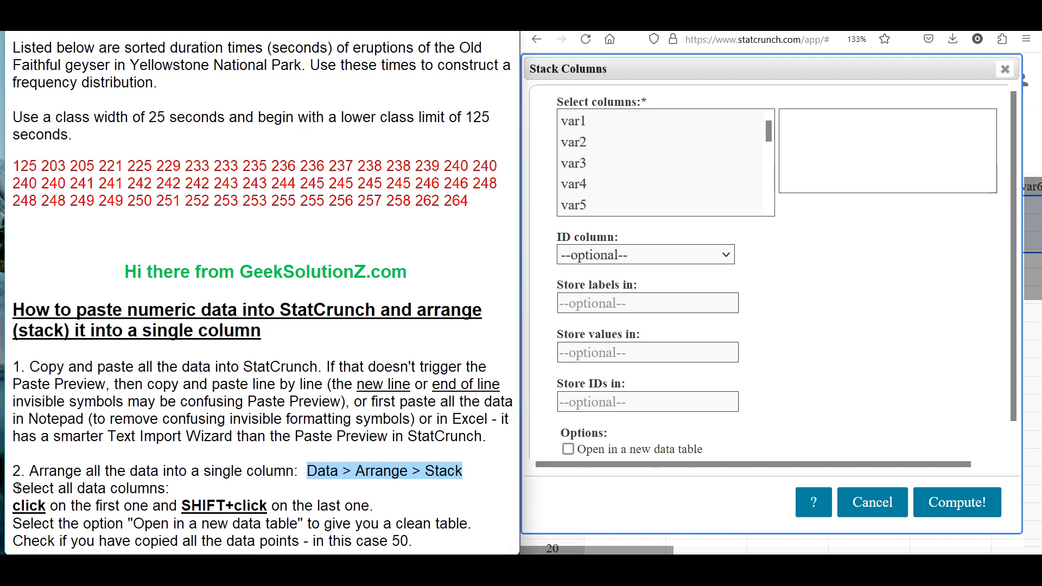
drag(17, 488, 176, 490)
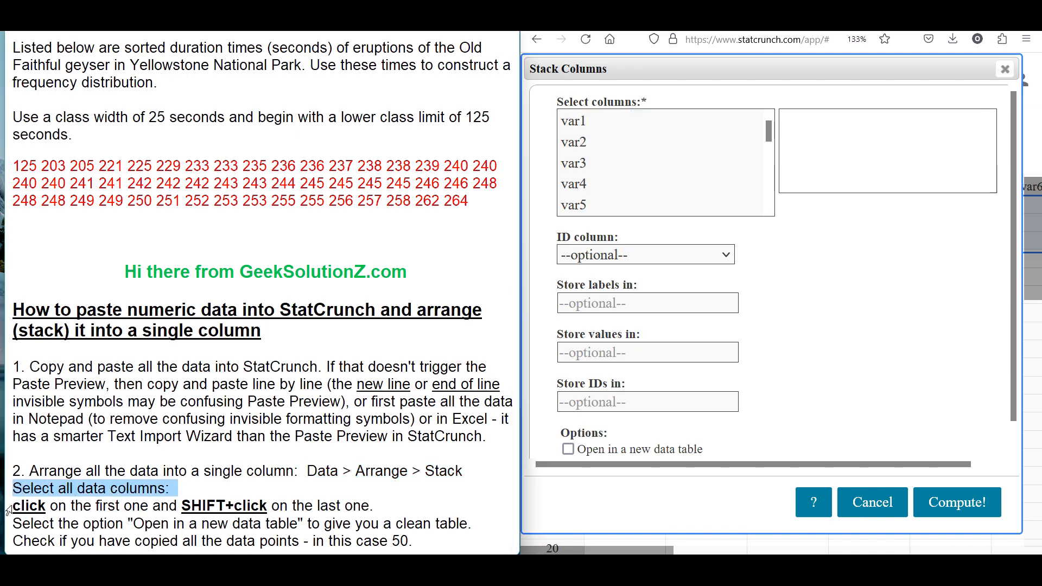
click(23, 505)
drag(18, 505, 144, 507)
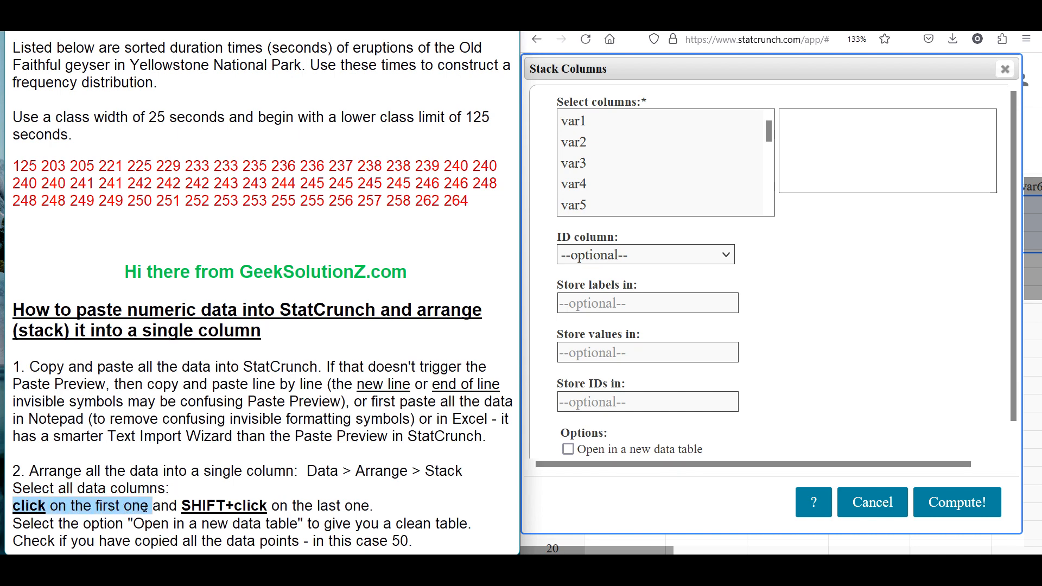
click(575, 121)
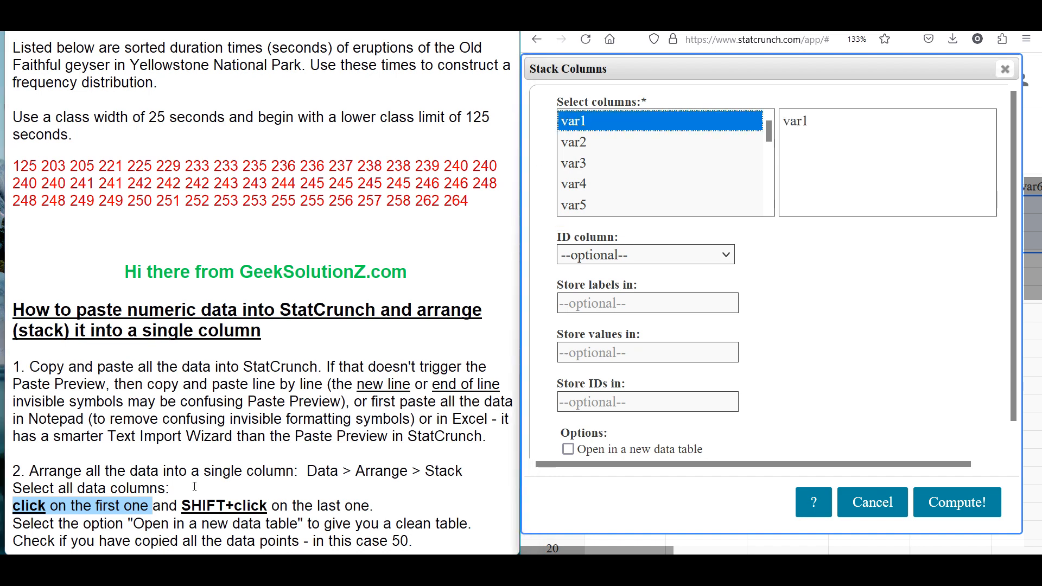
key(alt+Tab)
drag(182, 505, 374, 507)
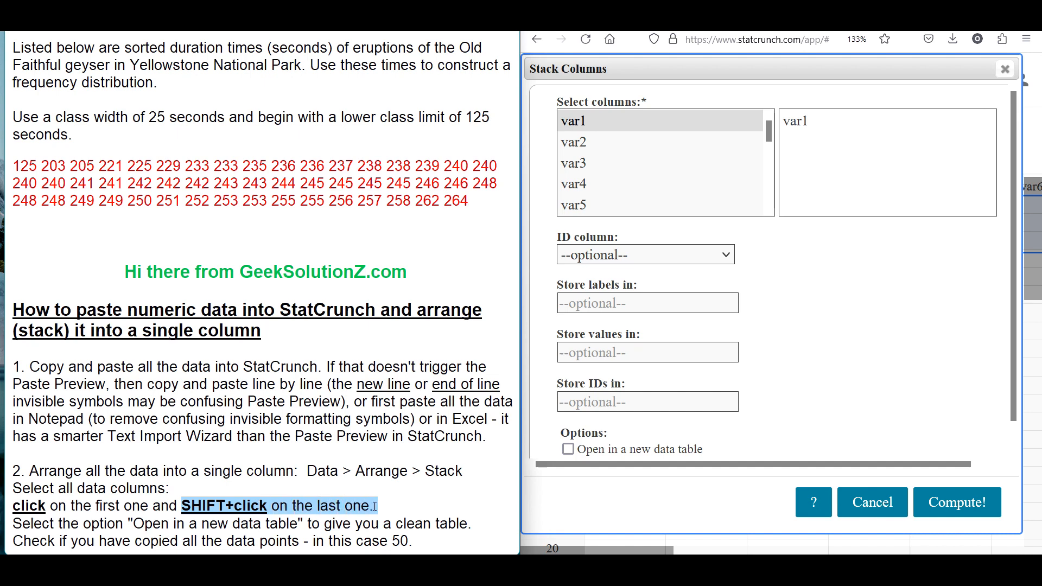
click(771, 173)
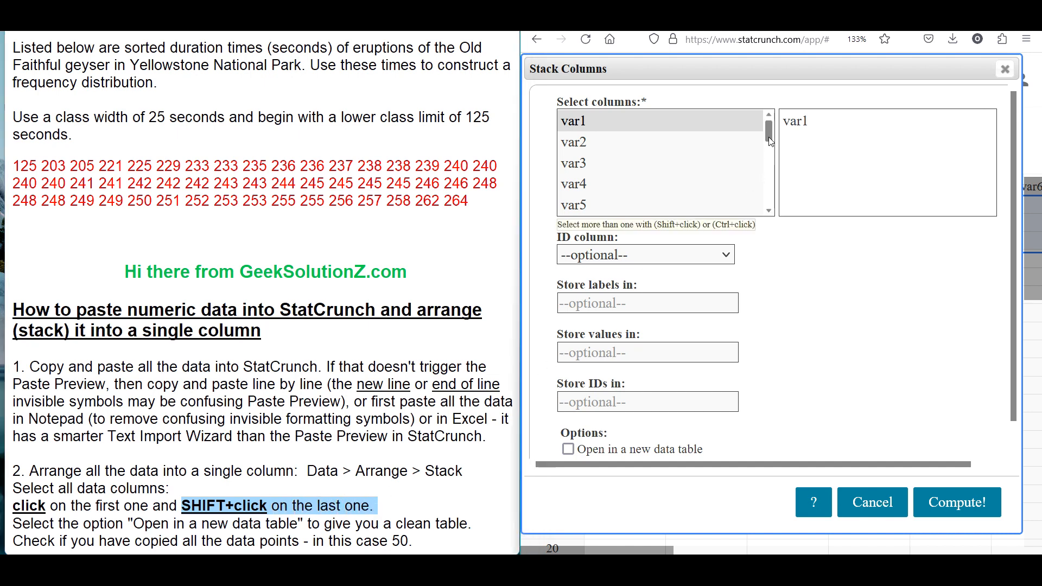
scroll(771, 173, down, 3)
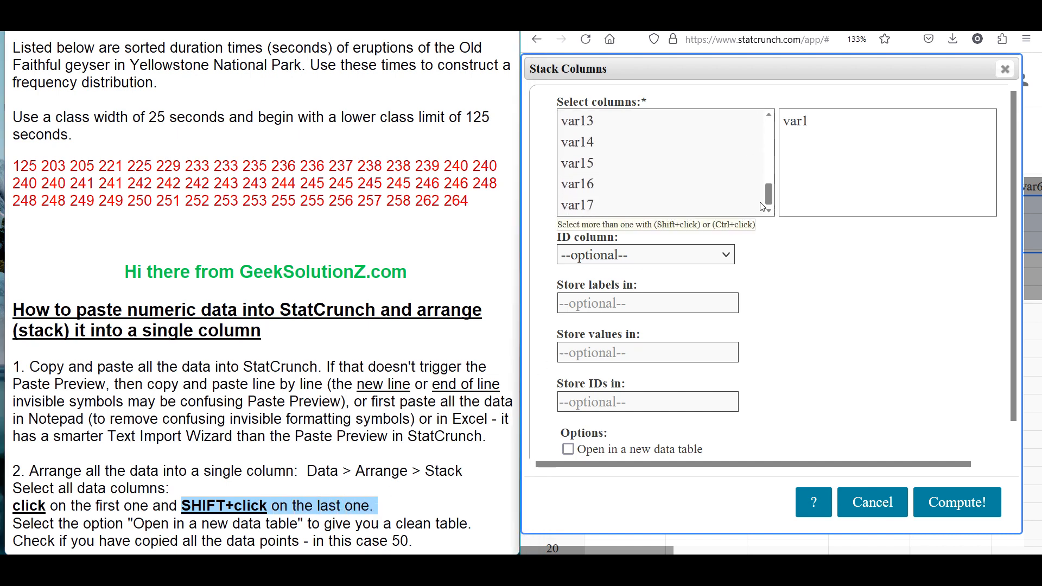
shift+click(574, 209)
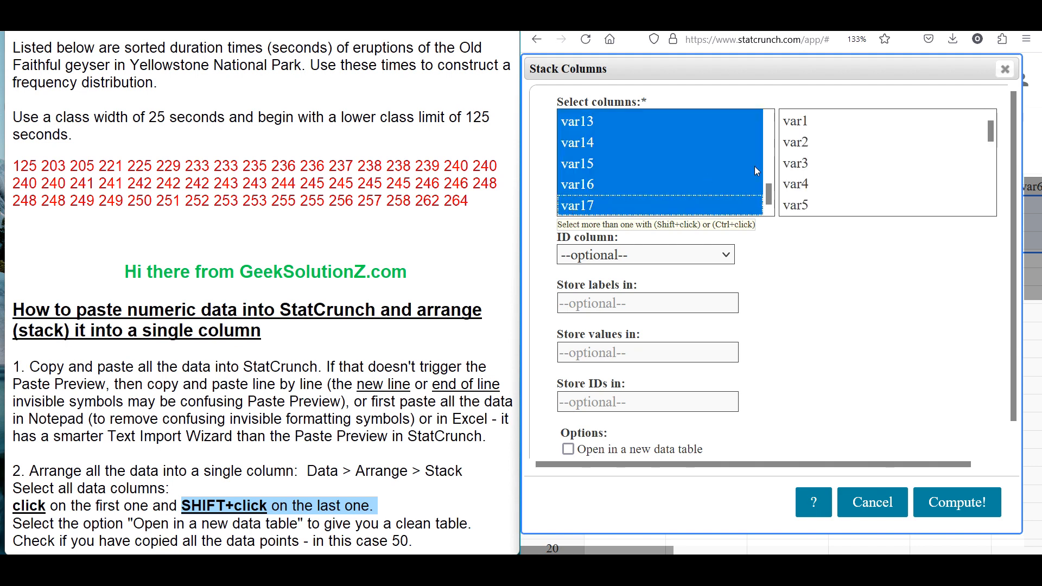
mouse_move(991, 138)
mouse_down()
mouse_move(989, 212)
mouse_move(992, 133)
mouse_up()
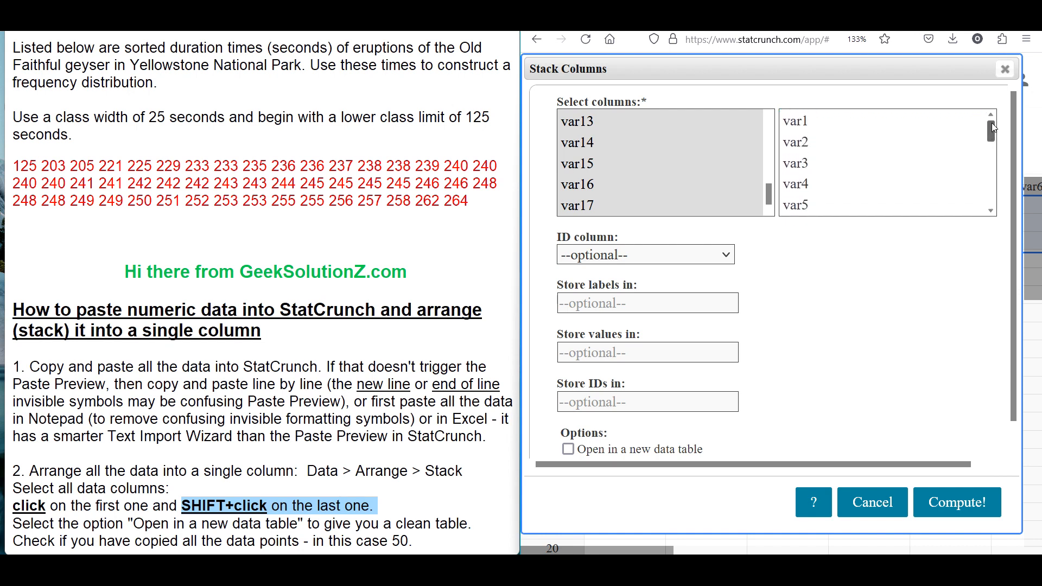
Step: Set the stacked columns to open in a new data table and compute the stack
scroll(1013, 174, down, 1)
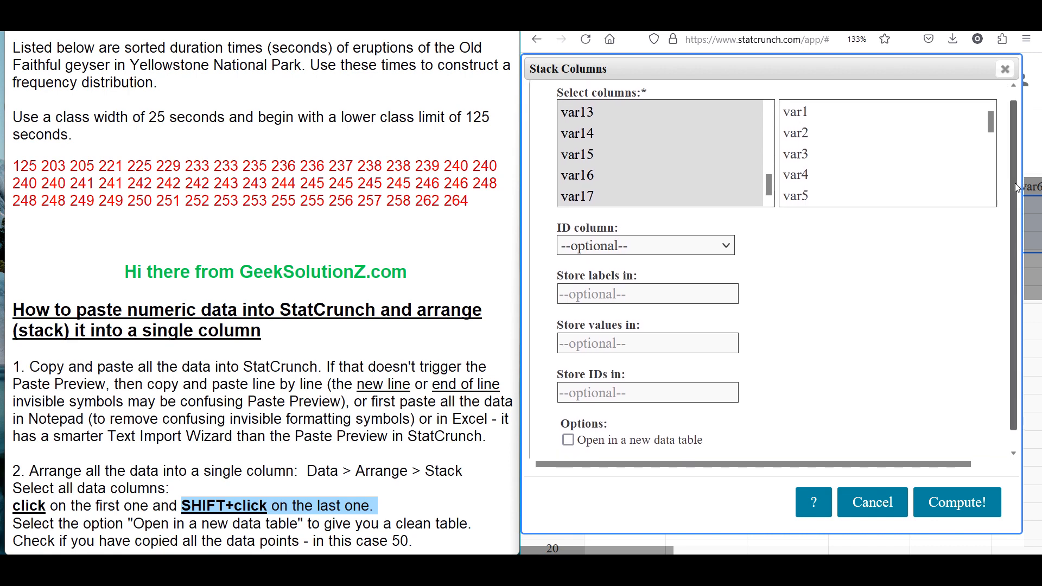
click(26, 523)
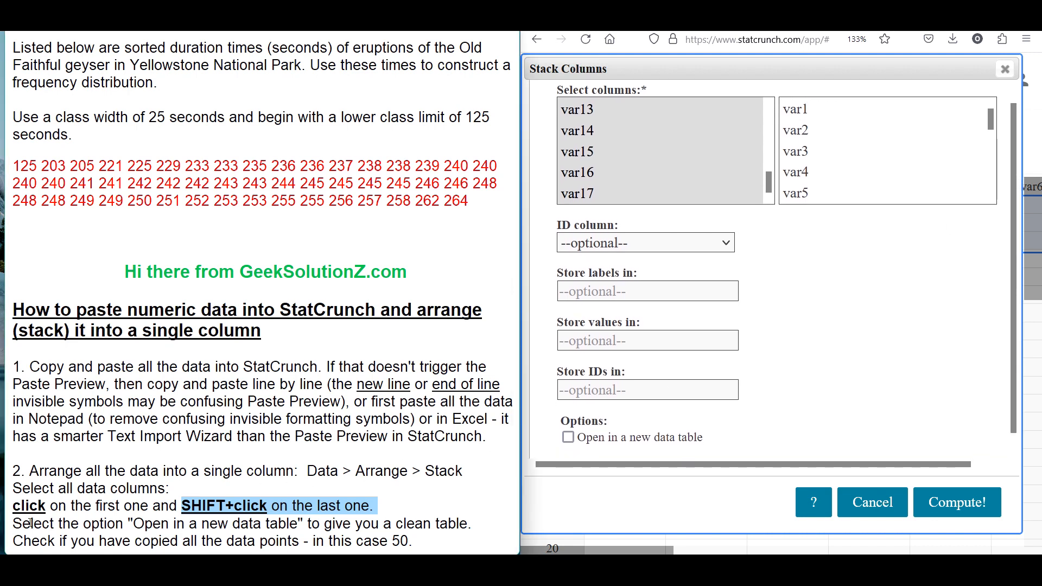
drag(14, 523, 299, 523)
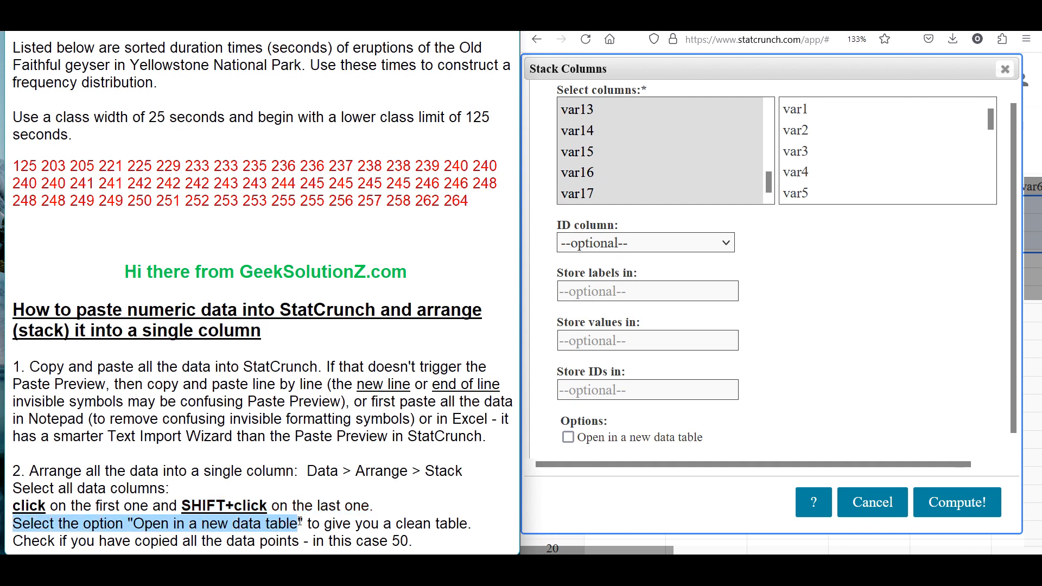
click(569, 440)
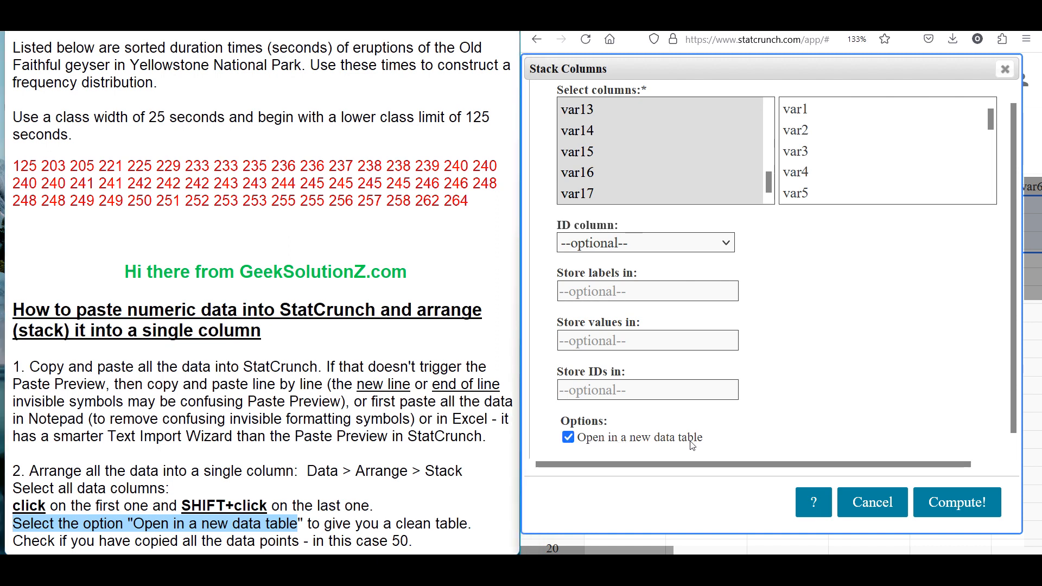
click(956, 505)
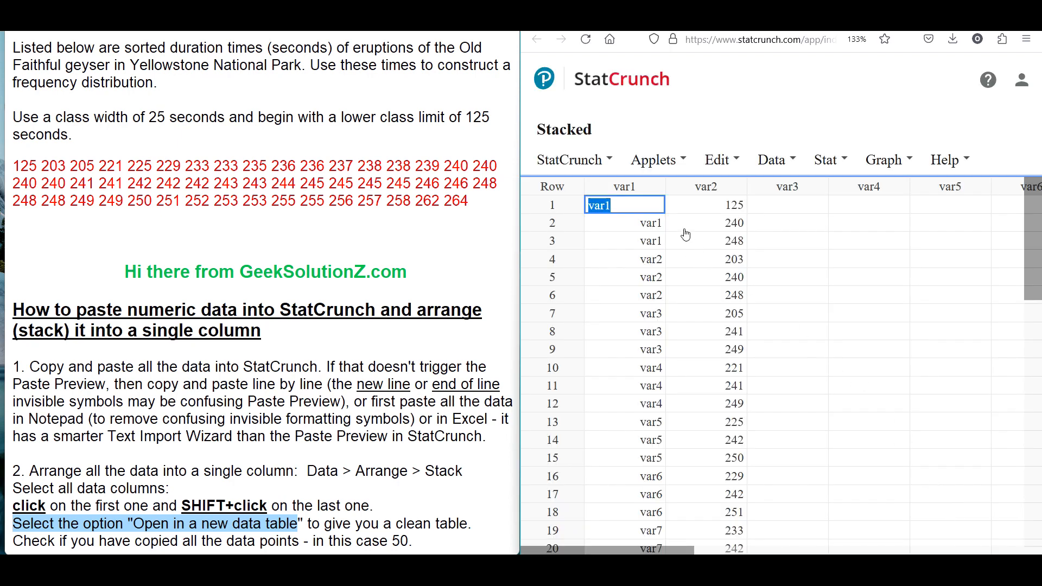
Step: Delete the var1 label column from the stacked table and rename the remaining data column as times
click(656, 188)
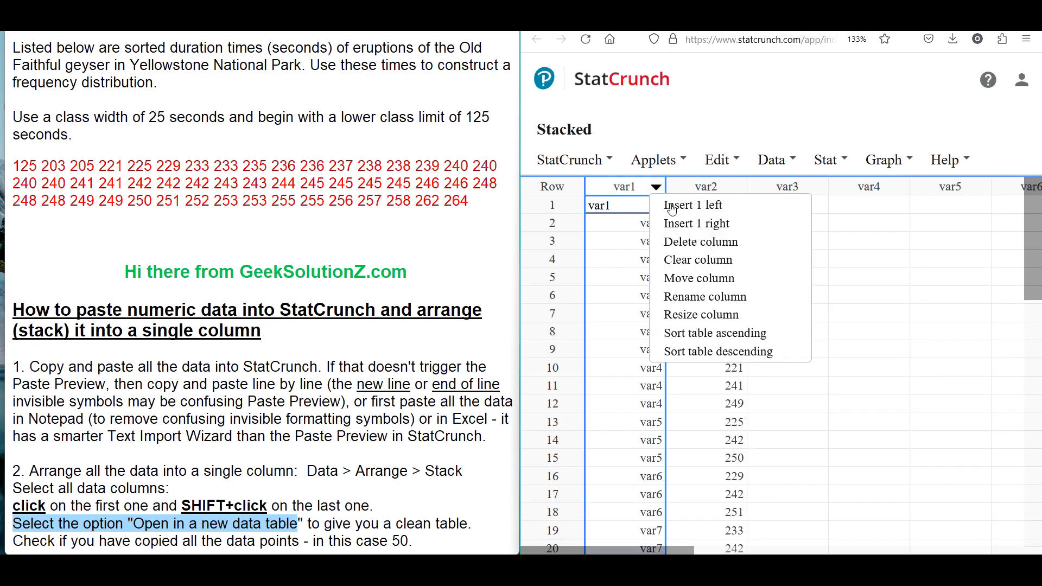
click(685, 242)
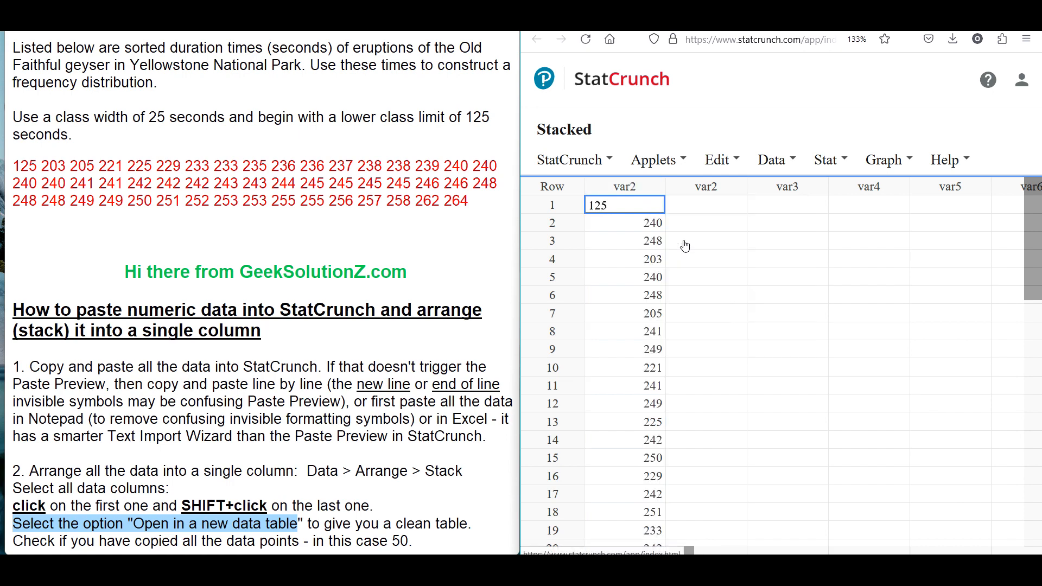
click(628, 189)
text(times)
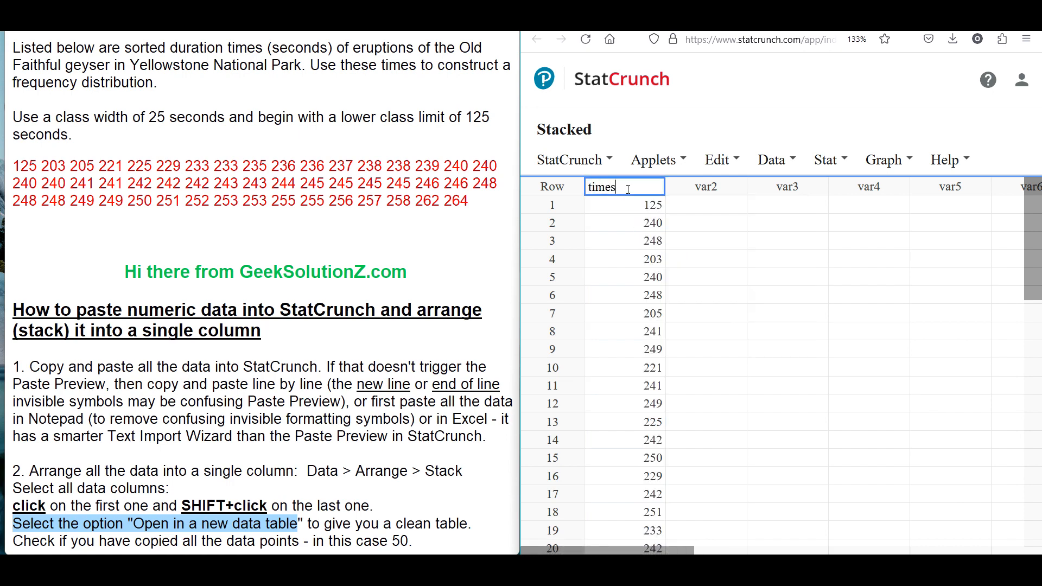
key(Return)
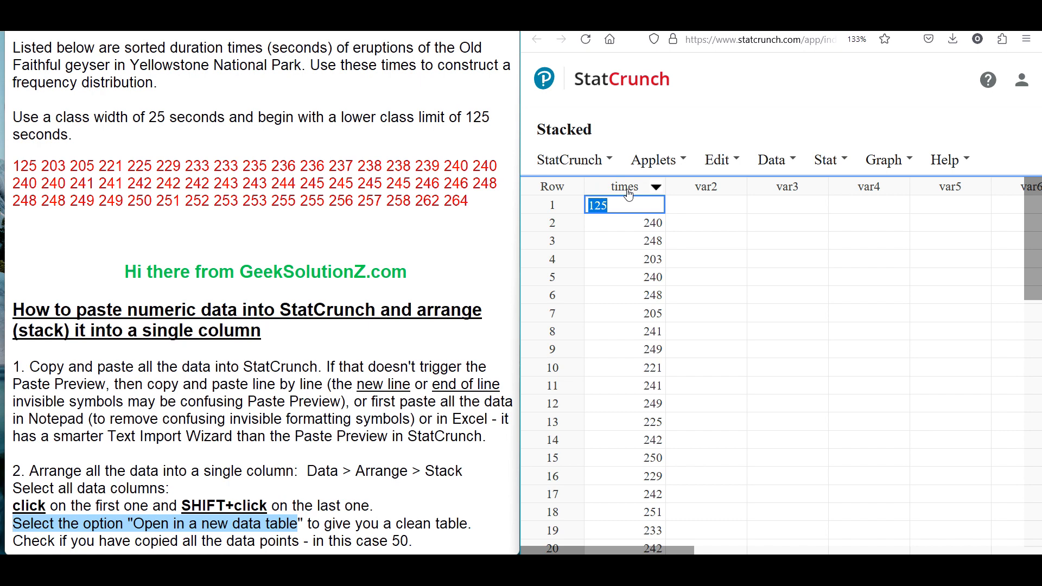
click(685, 211)
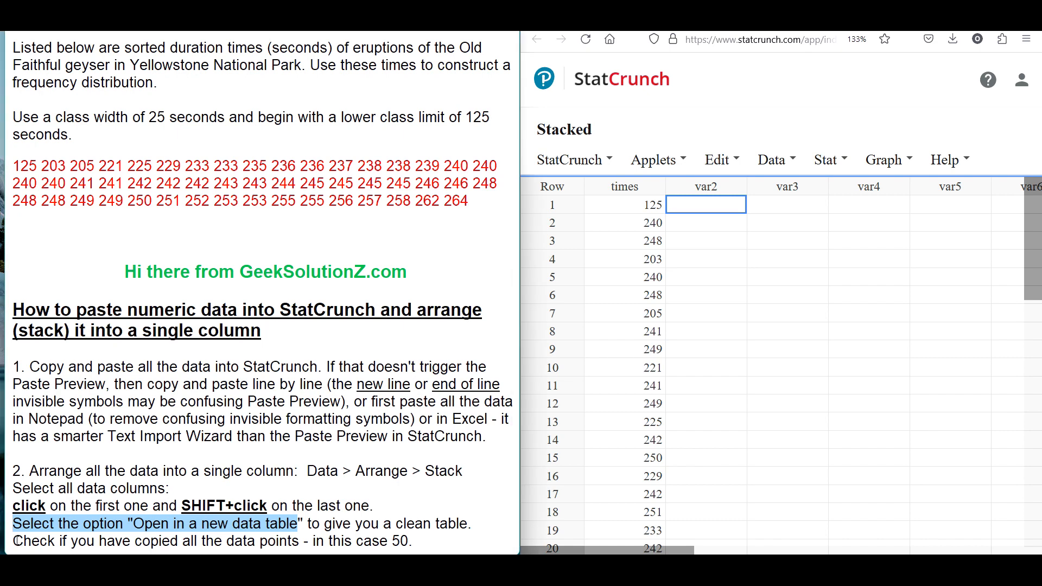
Step: Check the last filled row of the times column against the 50 data points required by the instructions
drag(17, 540, 422, 541)
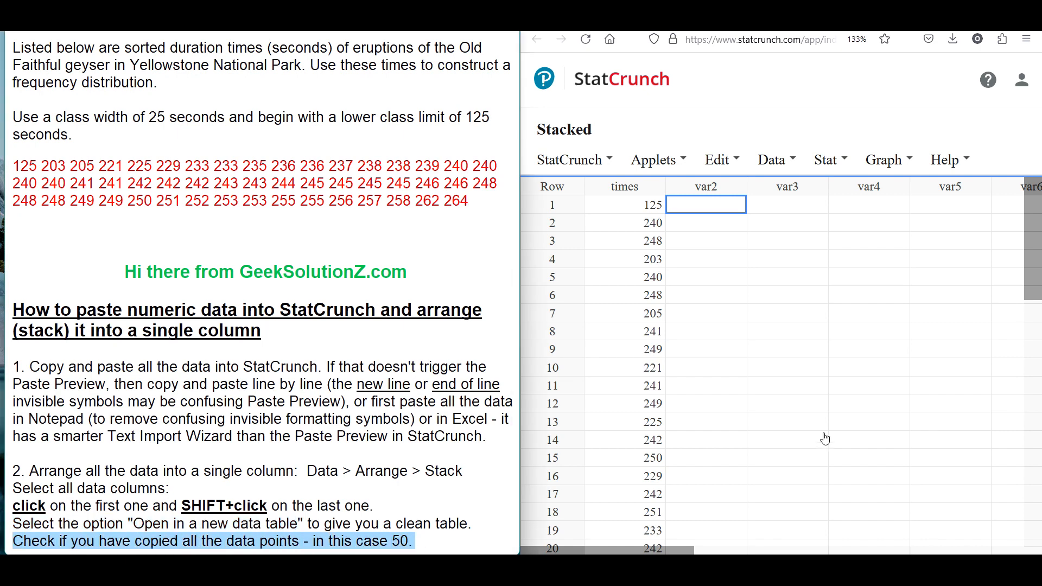
drag(1037, 217, 1038, 460)
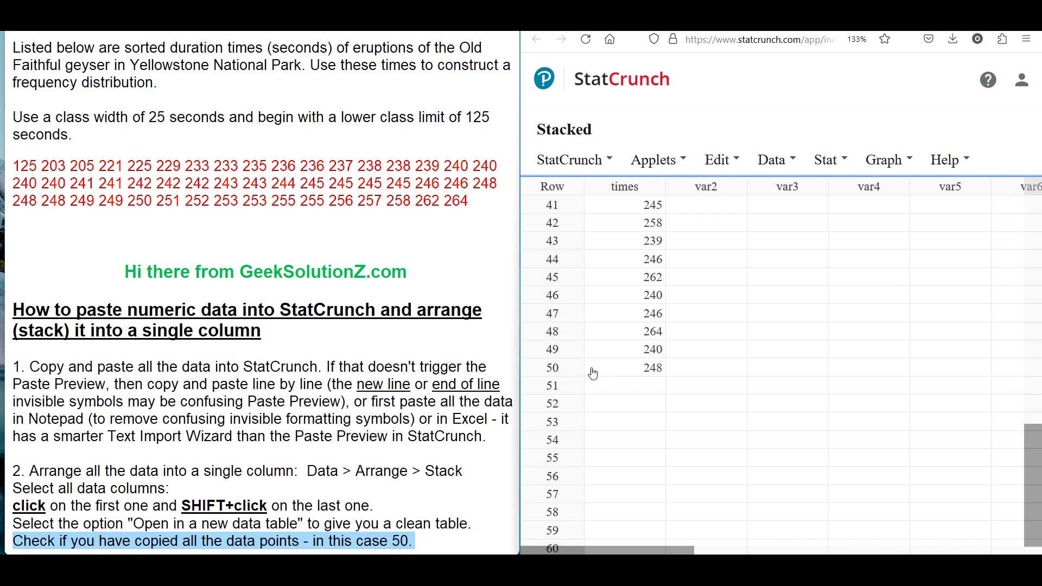
drag(1034, 502, 1036, 252)
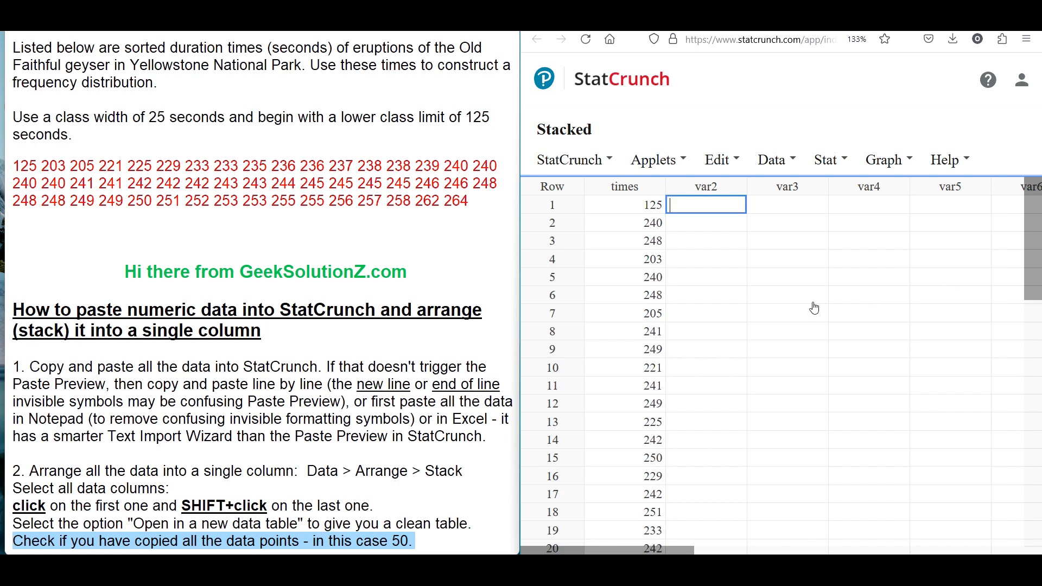